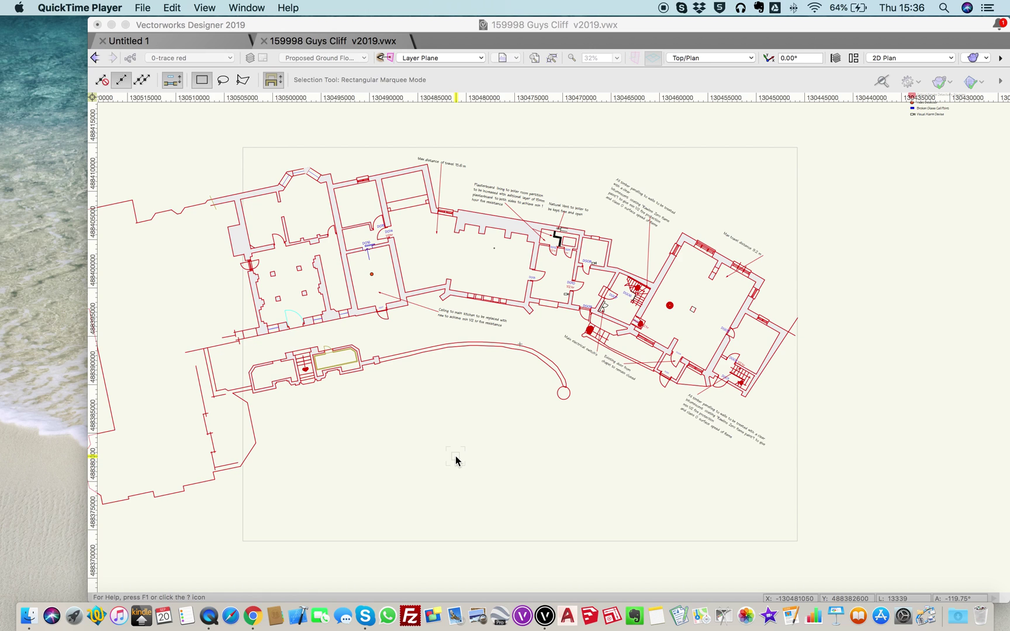
Step: Zoom and pan around the ground-floor plan and select a corridor wall segment to check it
scroll(455, 456, "down", 2)
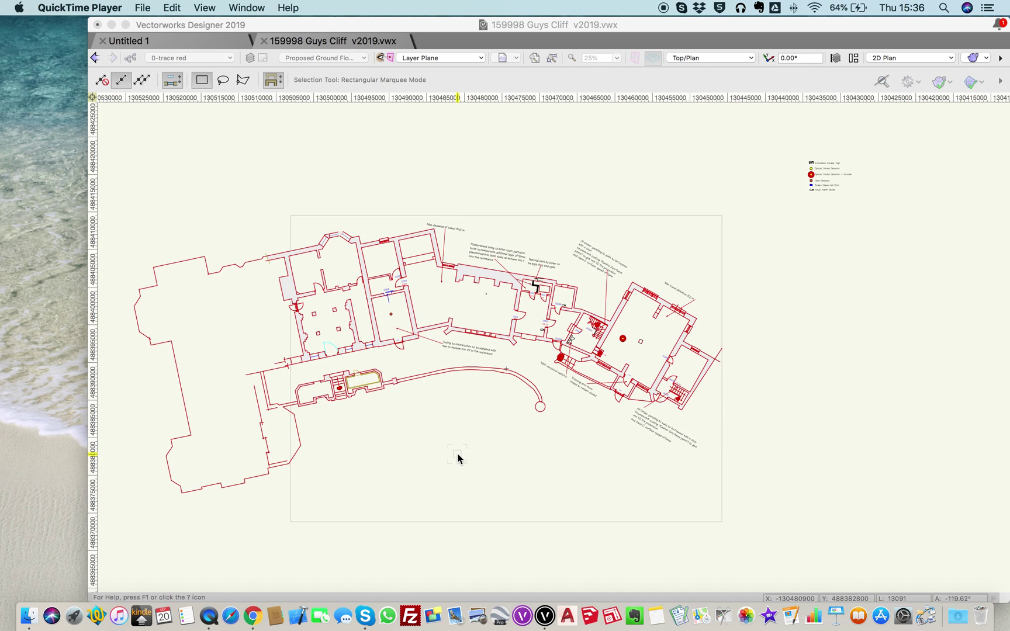
scroll(458, 458, "down", 1)
key("space")
left_click_drag(482, 439, 512, 425)
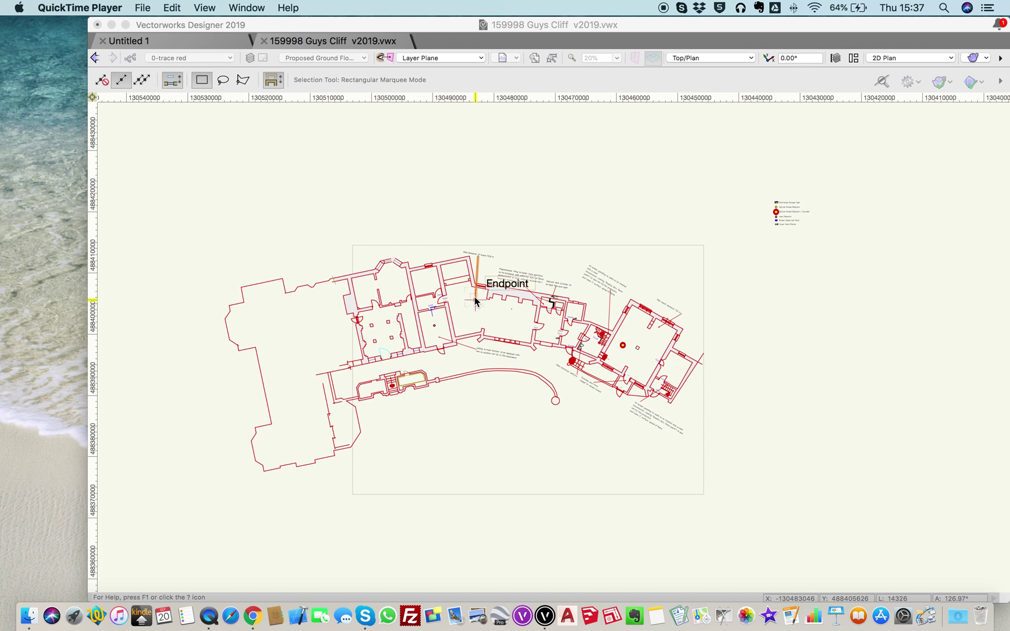
scroll(474, 302, "up", 5)
scroll(482, 292, "down", 6)
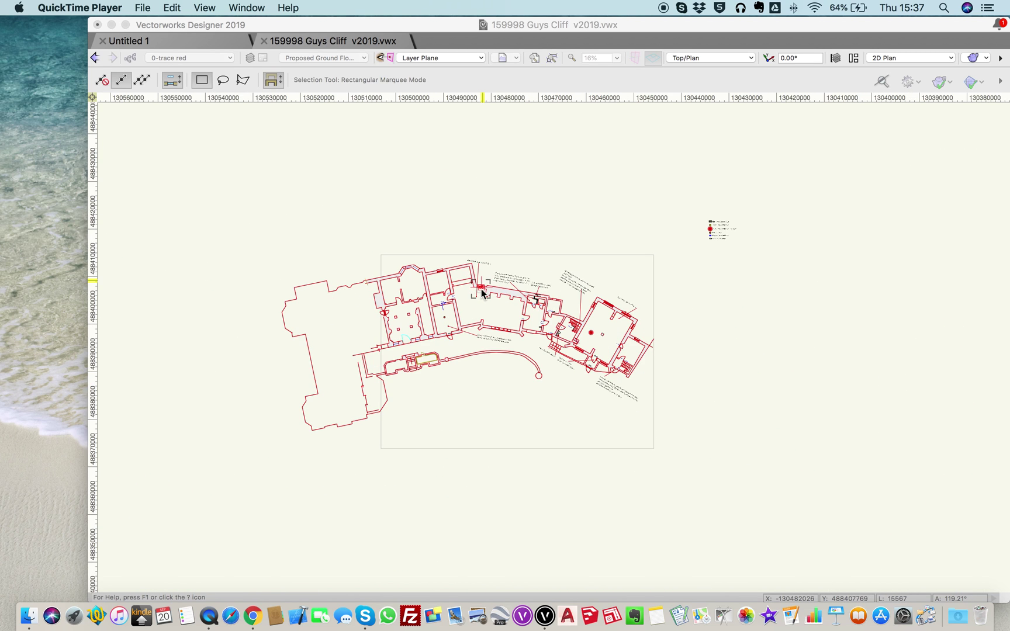
scroll(482, 292, "up", 1)
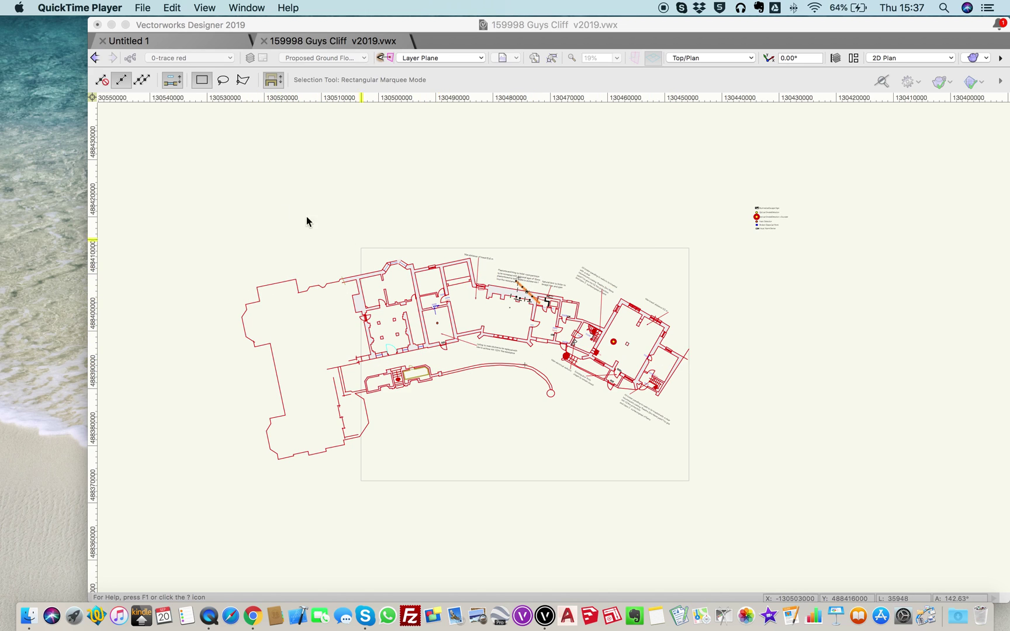
left_click(357, 303)
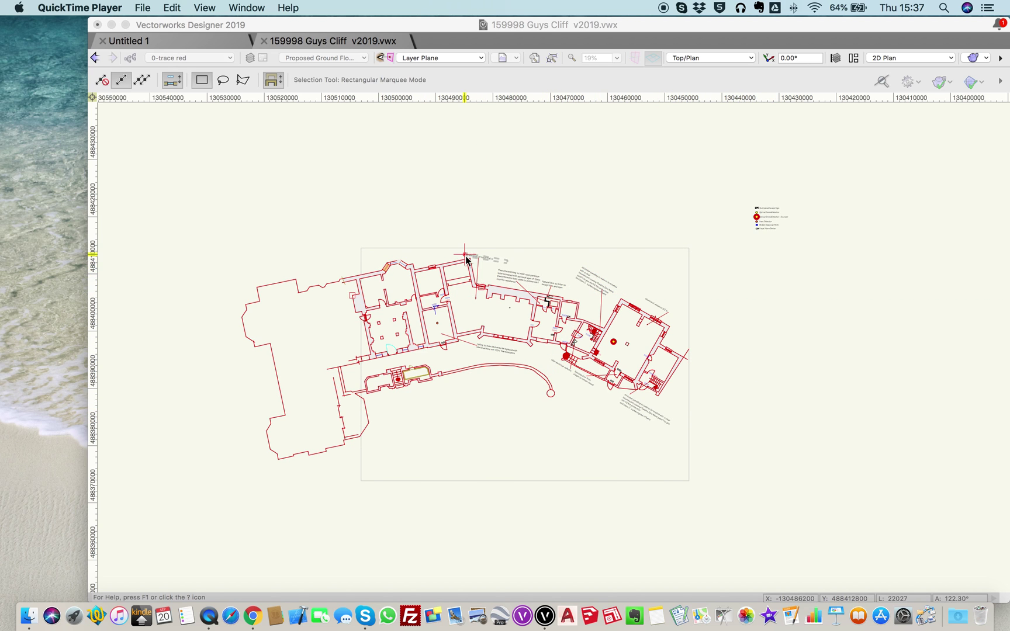
scroll(478, 274, "up", 5)
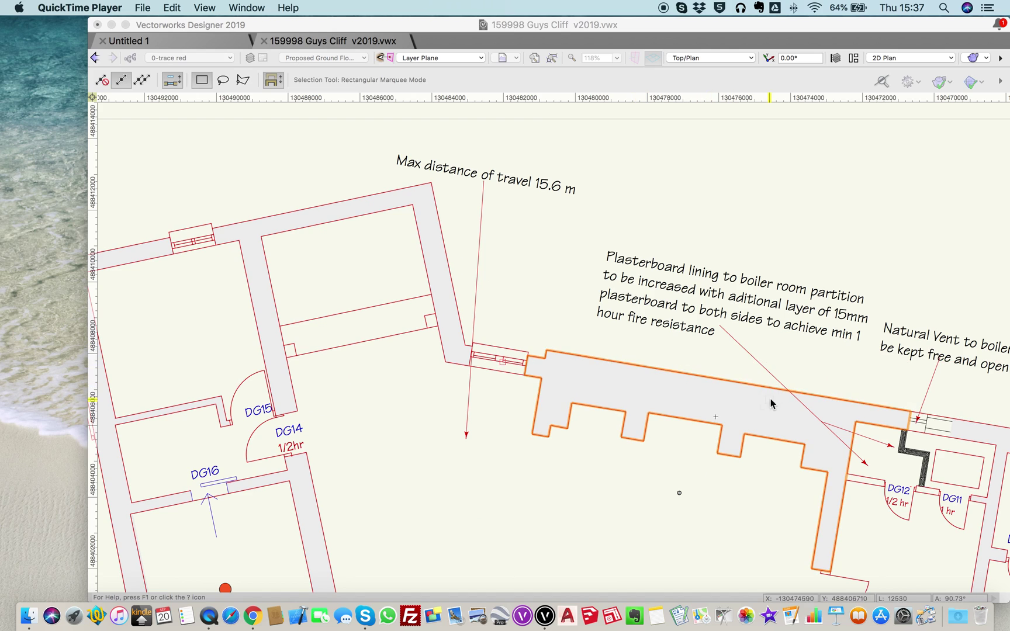
Step: Start a plan rotation centred on the corridor wall's corner, then cancel it
left_click(769, 59)
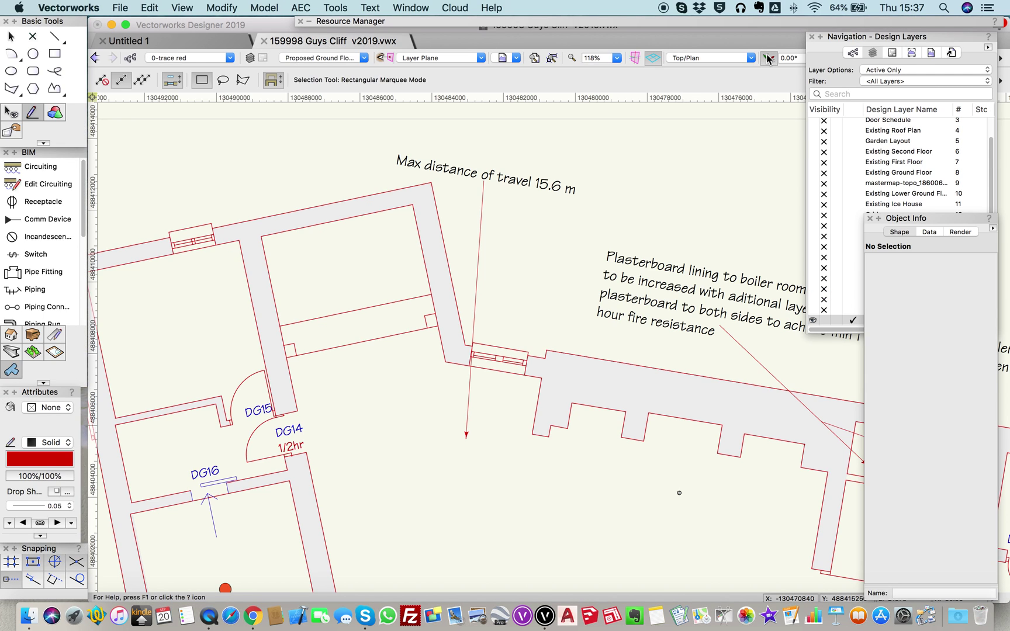
left_click(769, 59)
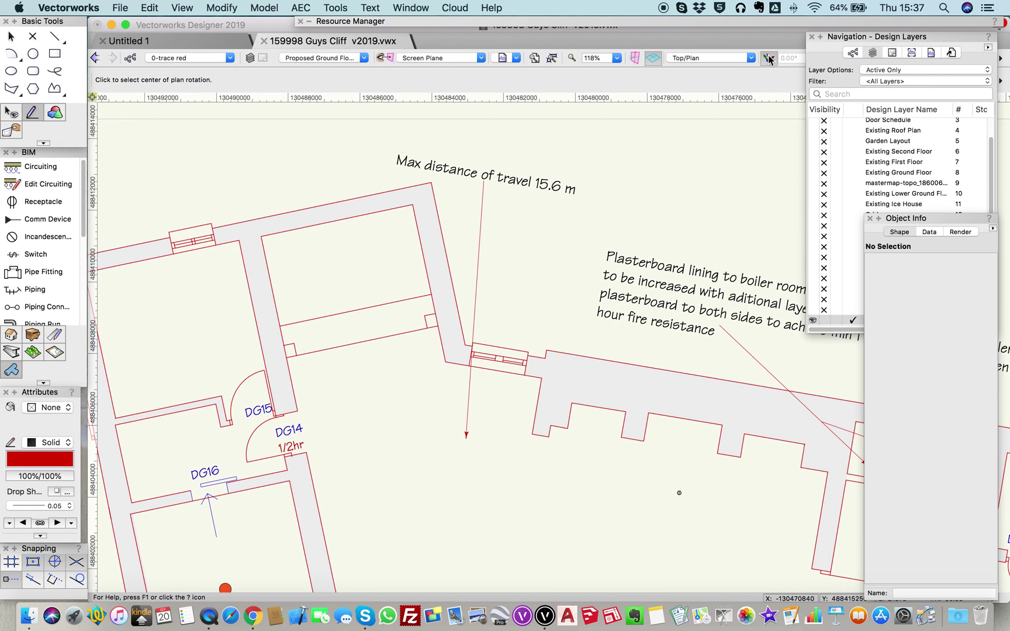
scroll(755, 94, "down", 3)
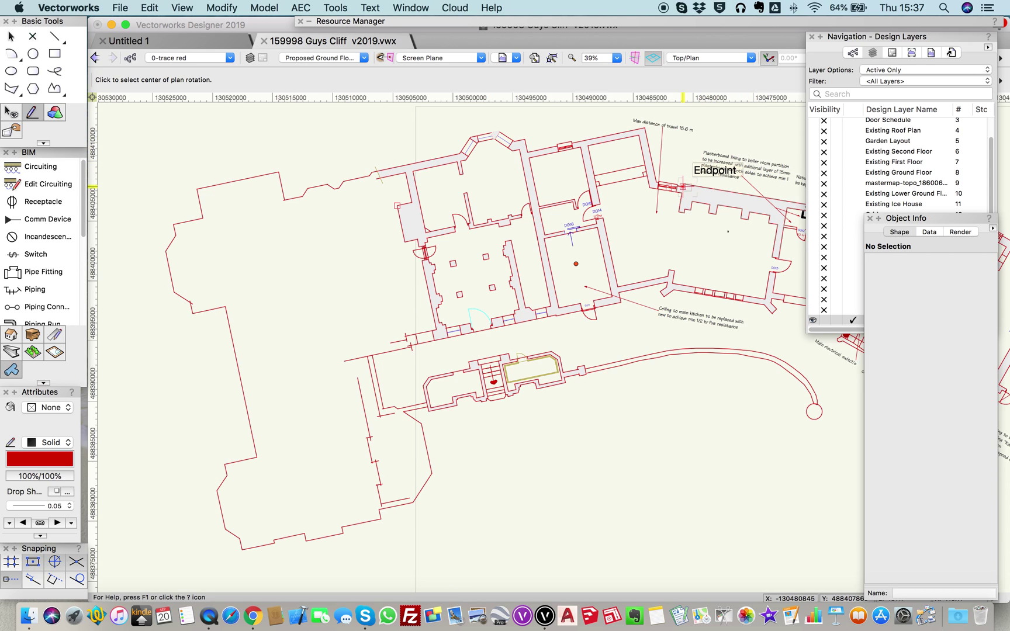
left_click(682, 186)
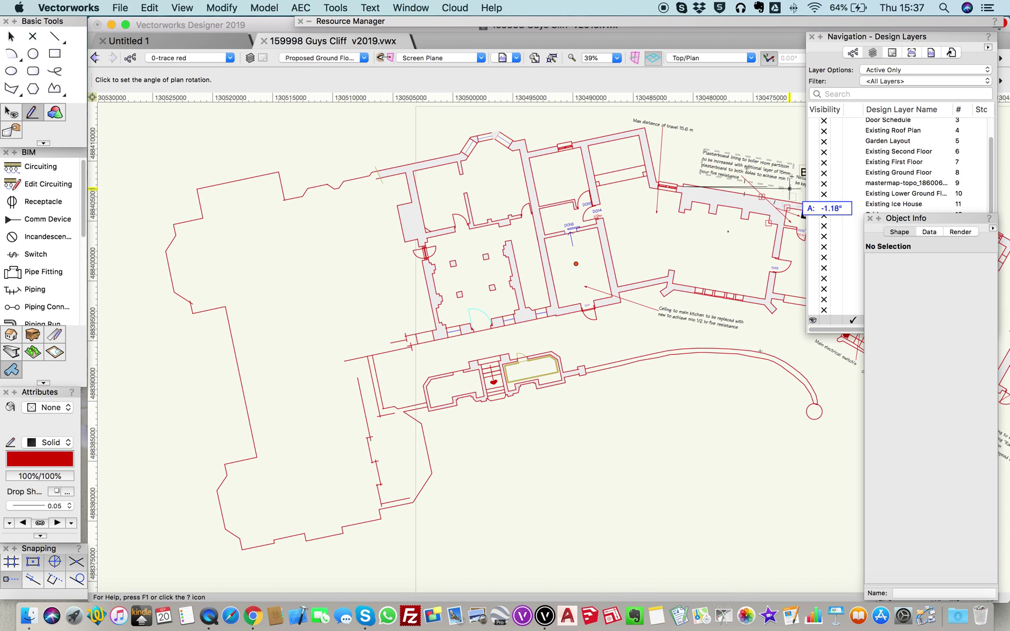
scroll(790, 191, "up", 5)
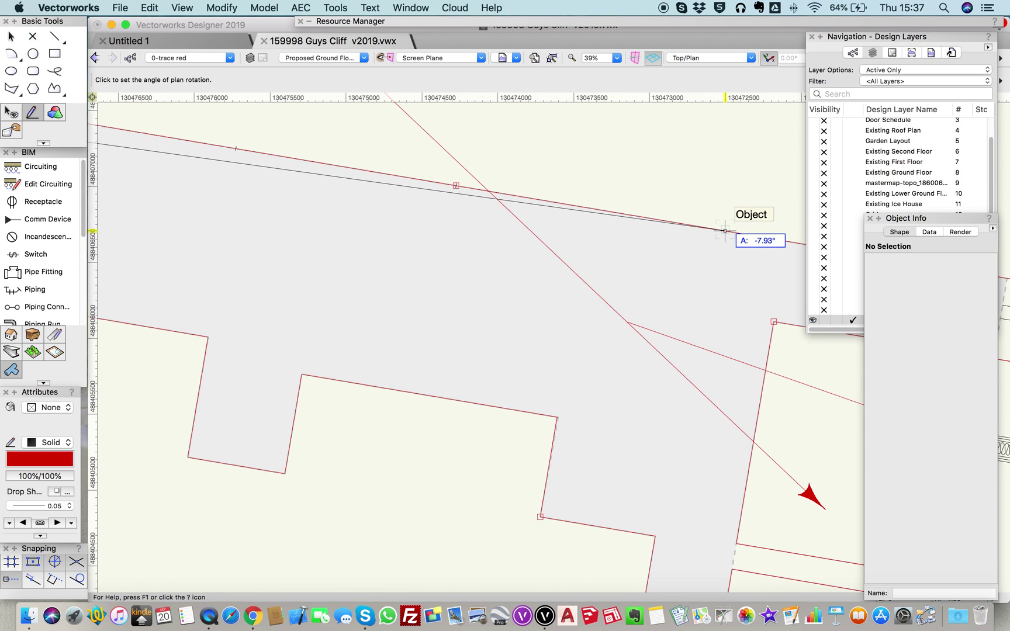
scroll(724, 231, "down", 4)
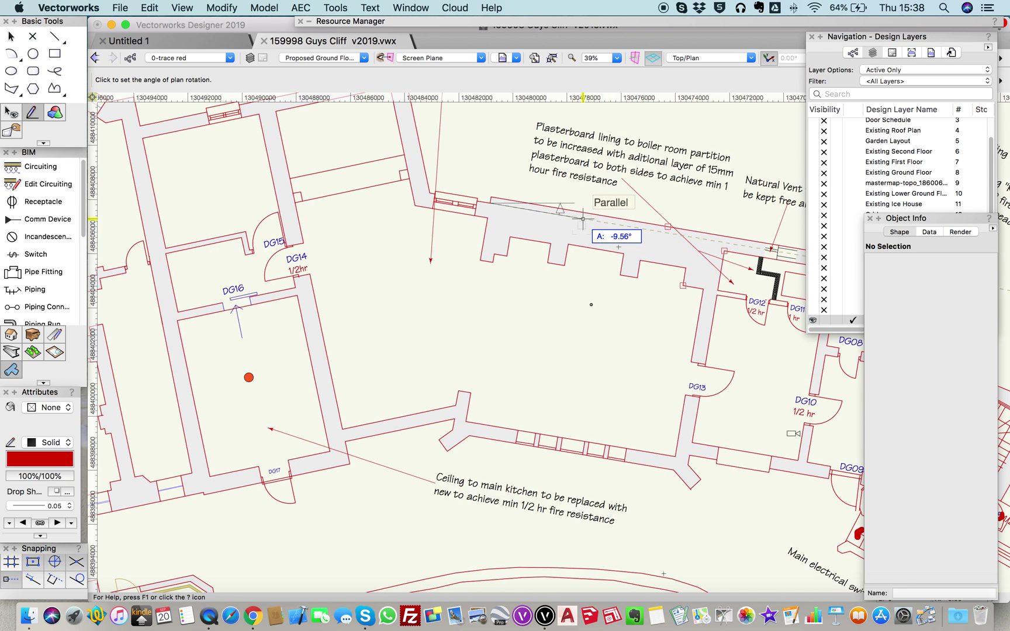
scroll(582, 220, "up", 3)
scroll(496, 230, "down", 3)
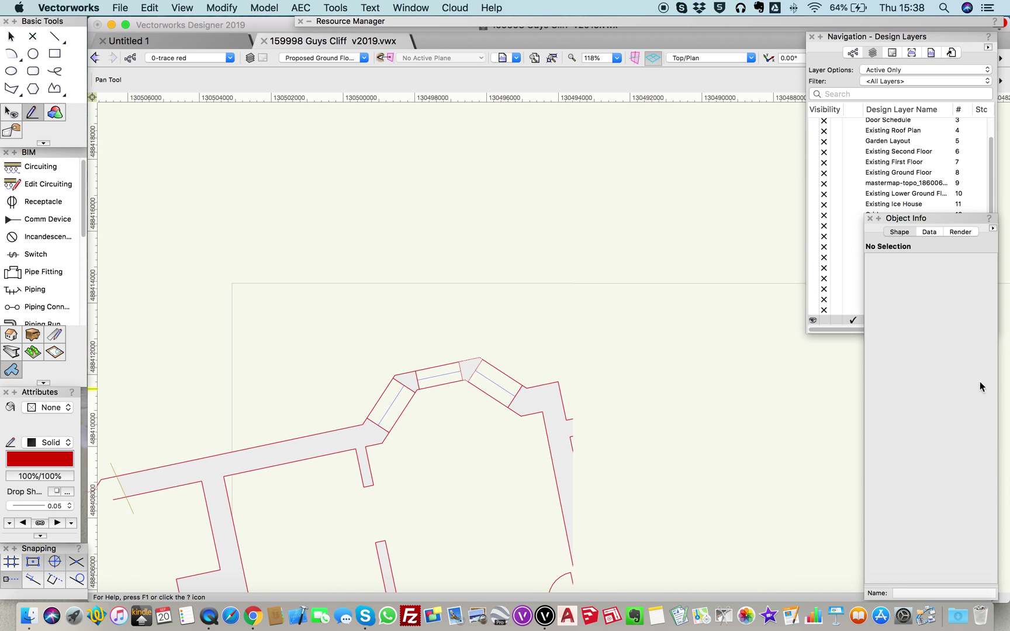
scroll(678, 423, "right", 10)
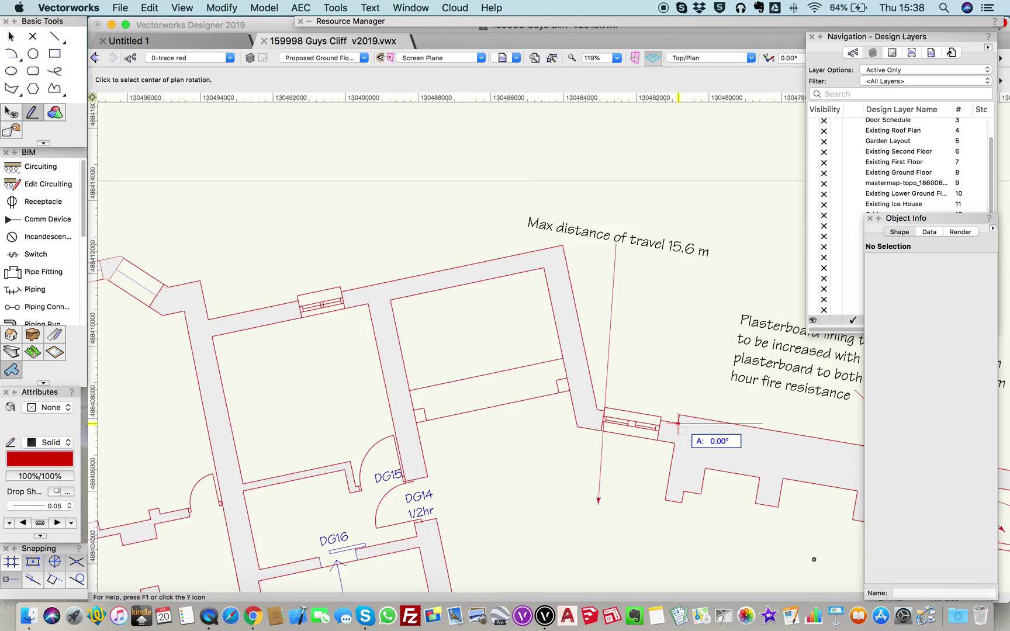
scroll(678, 423, "up", 2)
key("x")
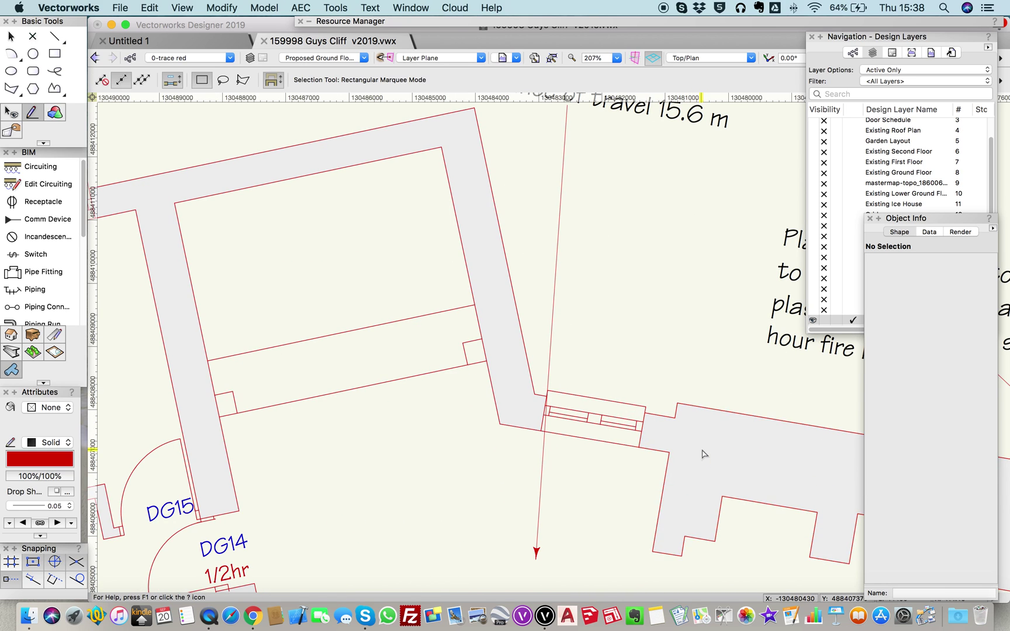
Step: Rotate the plan 9.56° about the corridor wall corner so the boiler-room wall is horizontal
left_click(767, 58)
left_click(676, 403)
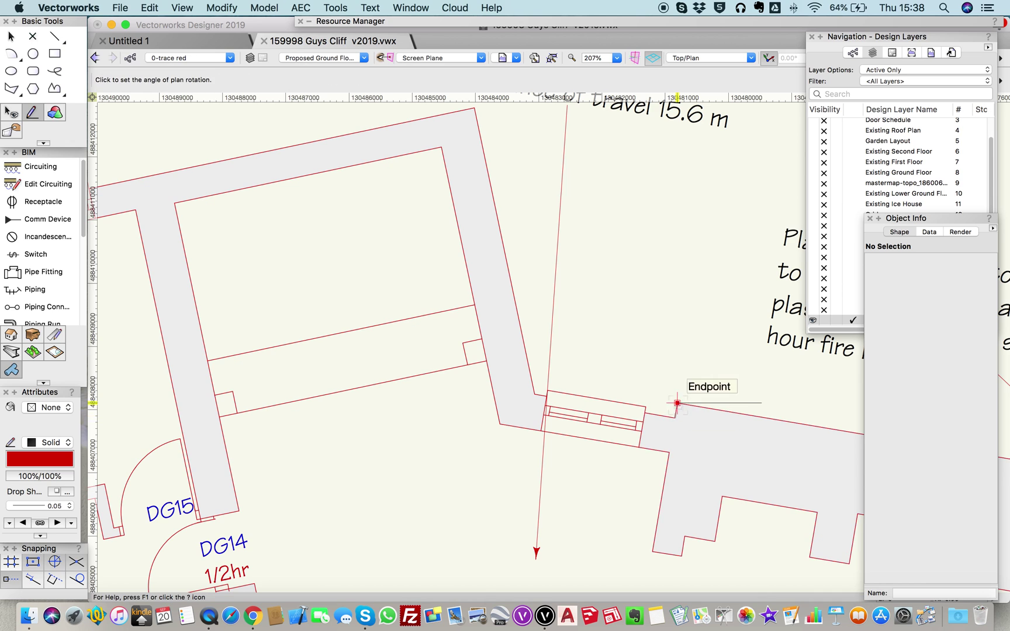
scroll(760, 444, "down", 3)
scroll(604, 406, "up", 3)
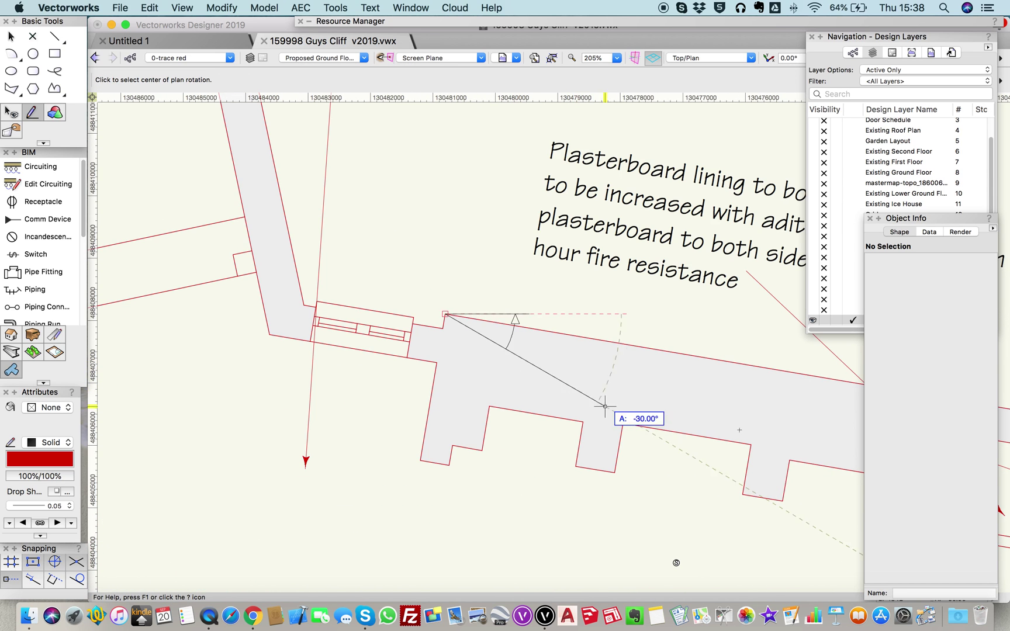
scroll(605, 406, "right", 3)
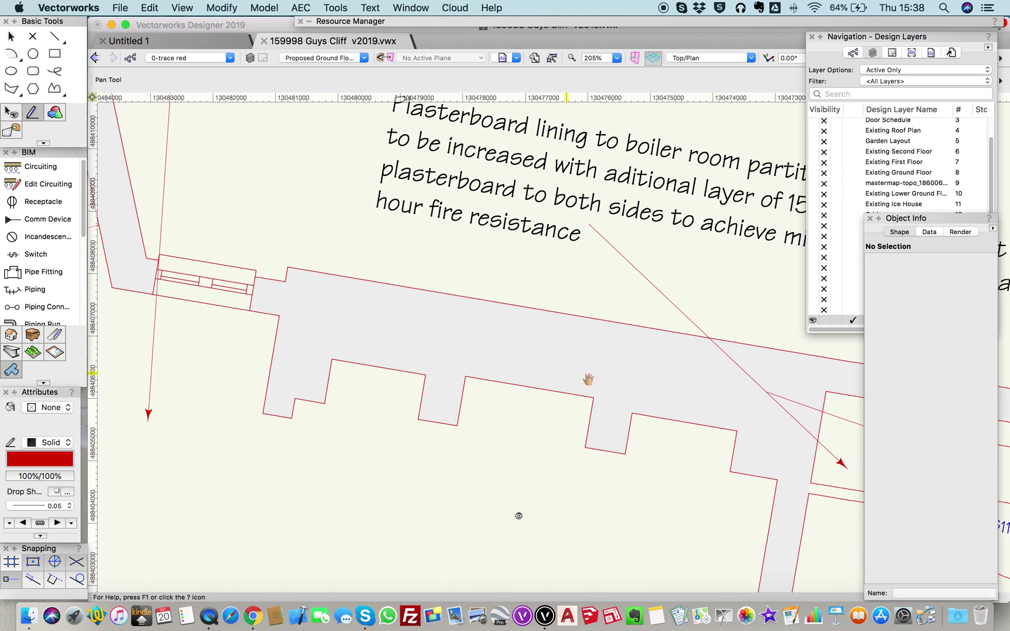
left_click(784, 351)
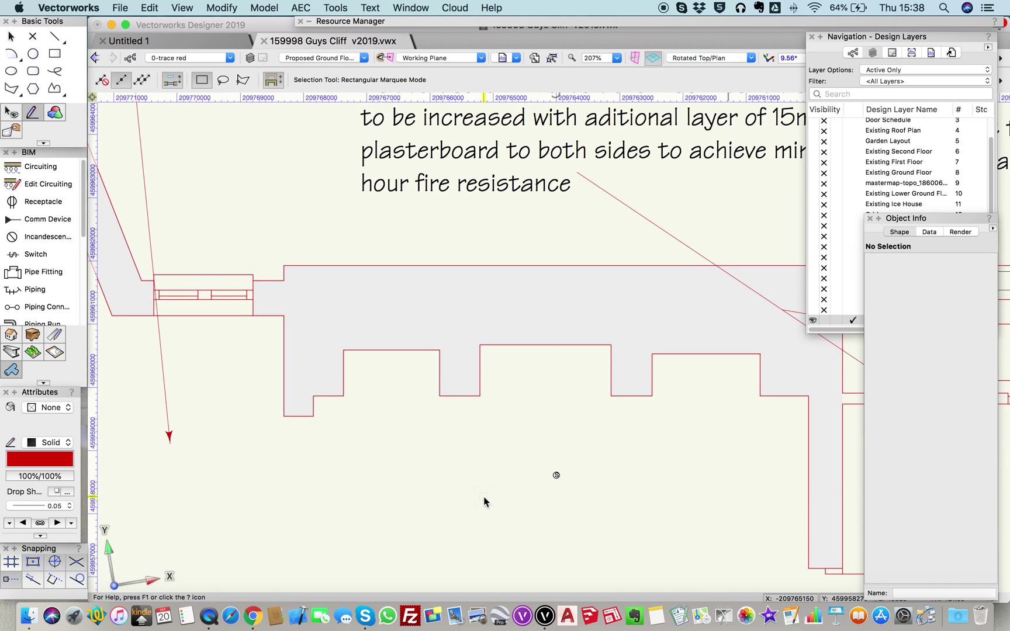
Step: Rotate the plan about the upper-left wall's end to align it with that wall
scroll(483, 501, "down", 5)
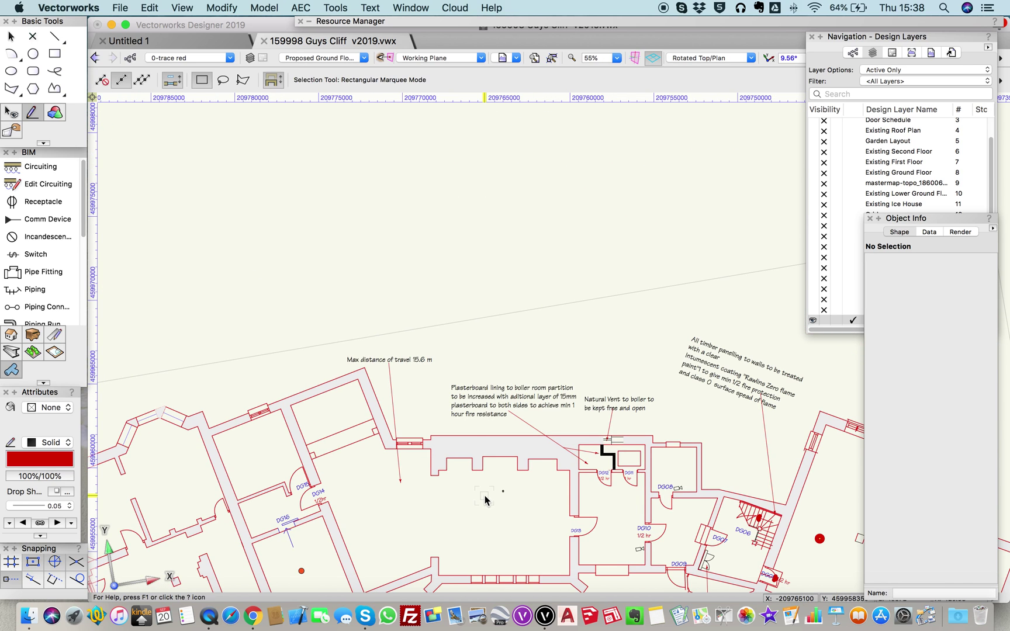
scroll(255, 419, "up", 4)
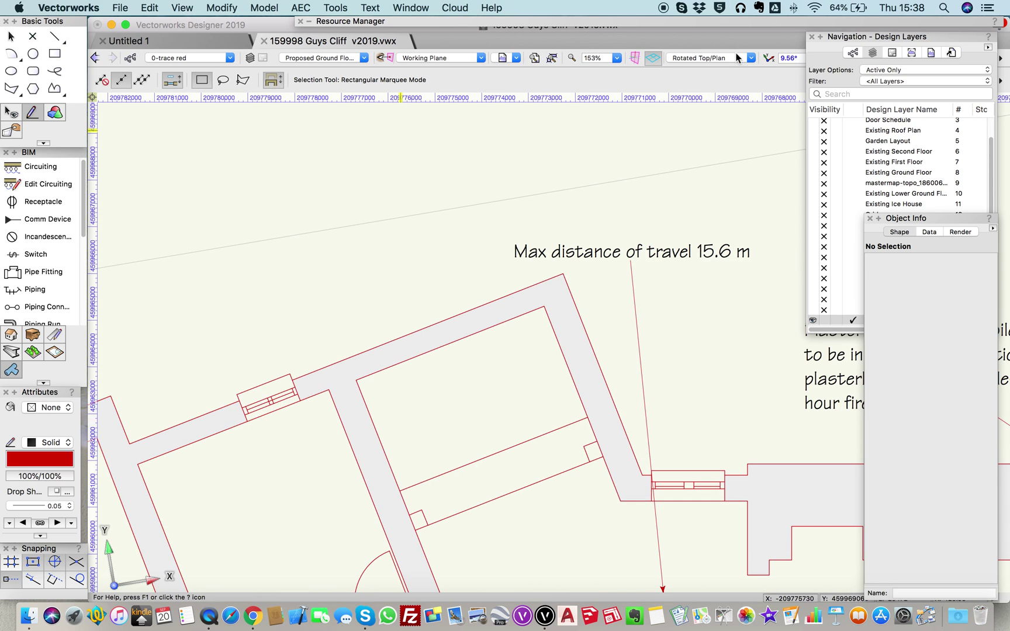
left_click(767, 58)
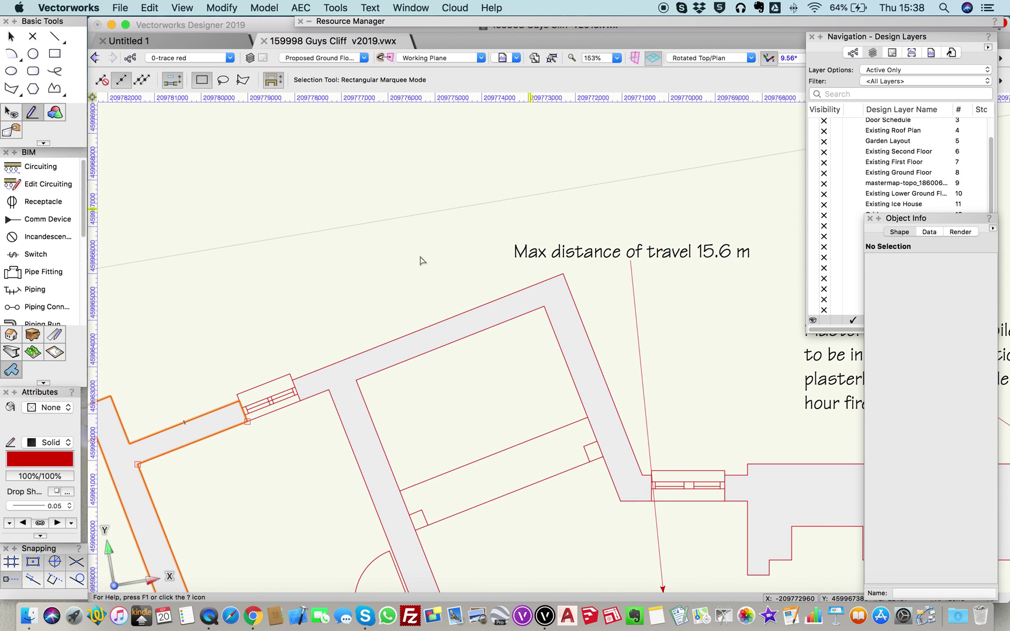
left_click(137, 465)
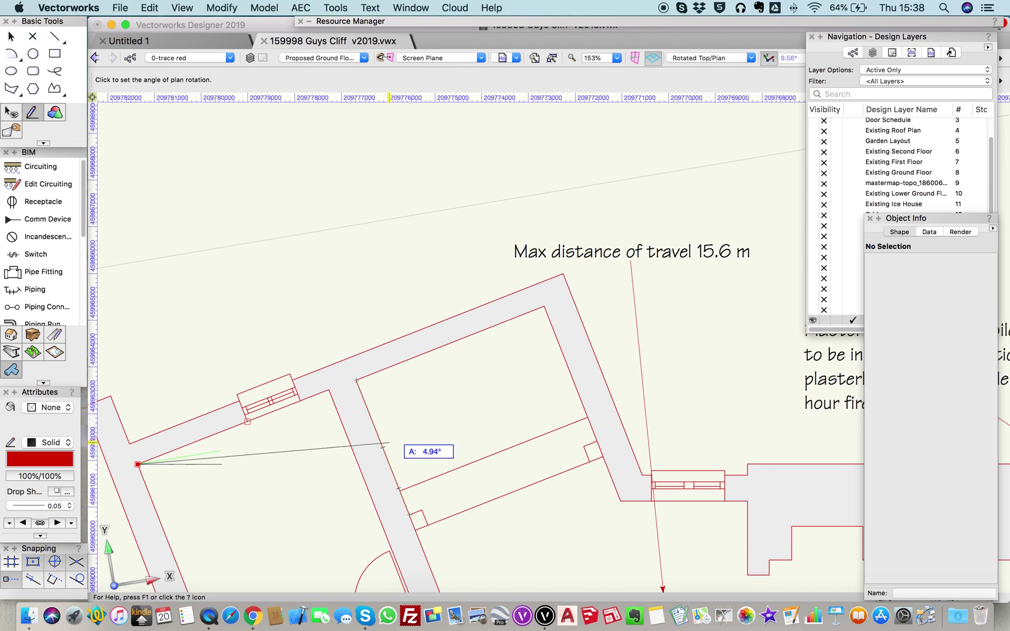
left_click(543, 306)
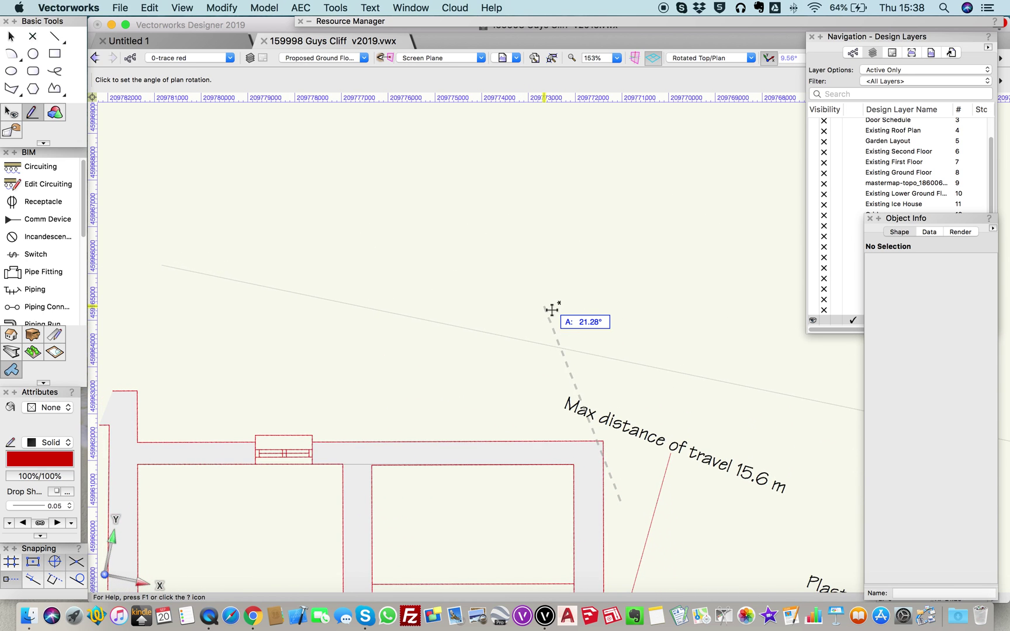
Step: Rotate the plan 29.72° about an east-wing wall corner so the large room sits square
scroll(549, 318, "down", 5)
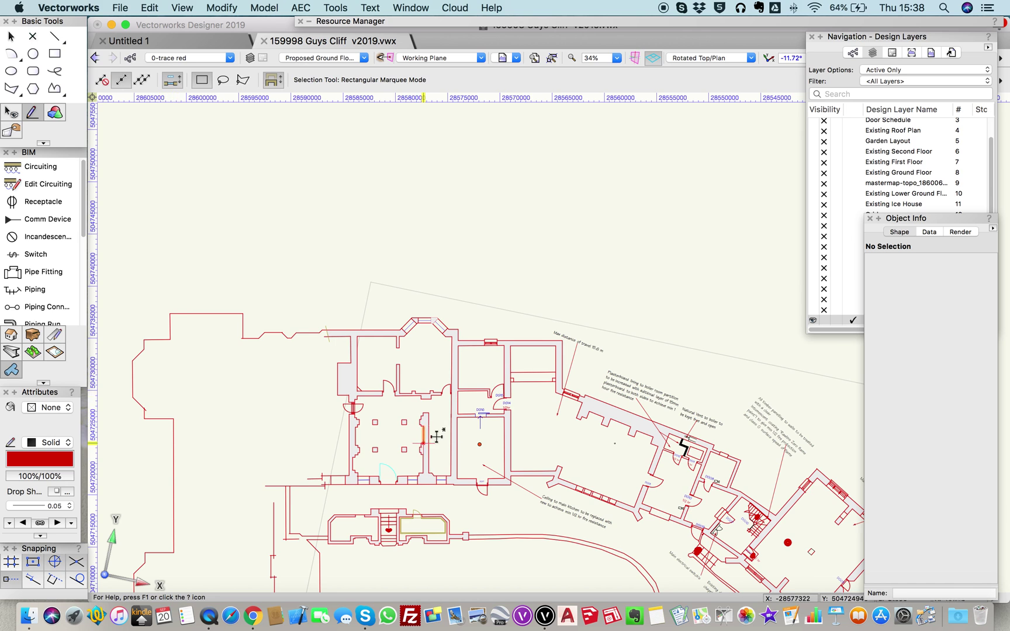
mouse_move(430, 436)
middle_mouse_down()
mouse_move(397, 330)
mouse_move(367, 307)
mouse_move(36, 220)
mouse_move(54, 211)
middle_mouse_up()
left_click(765, 57)
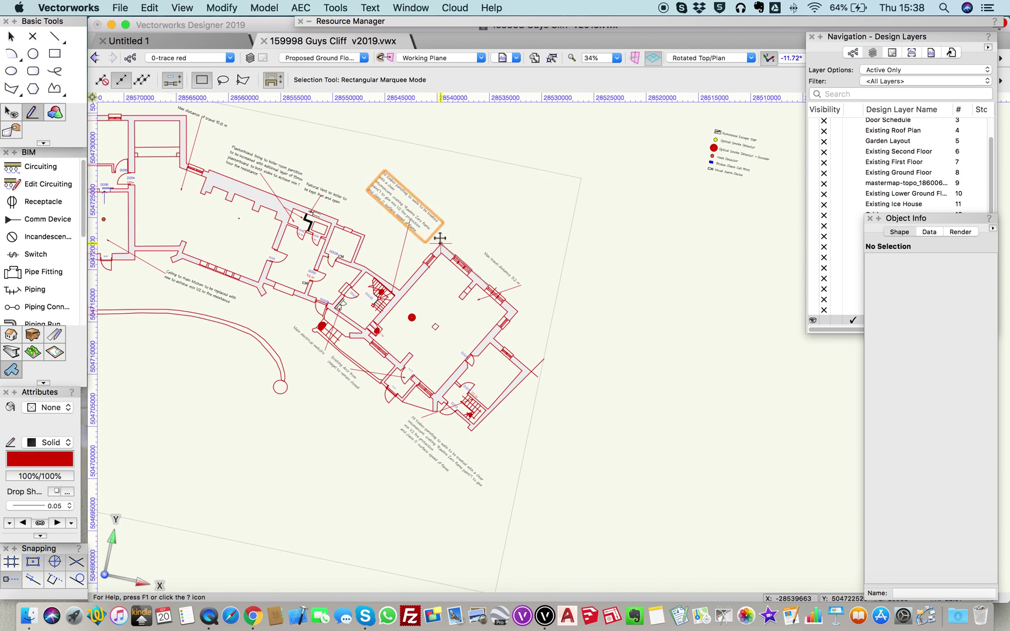
scroll(444, 253, "up", 5)
left_click(445, 252)
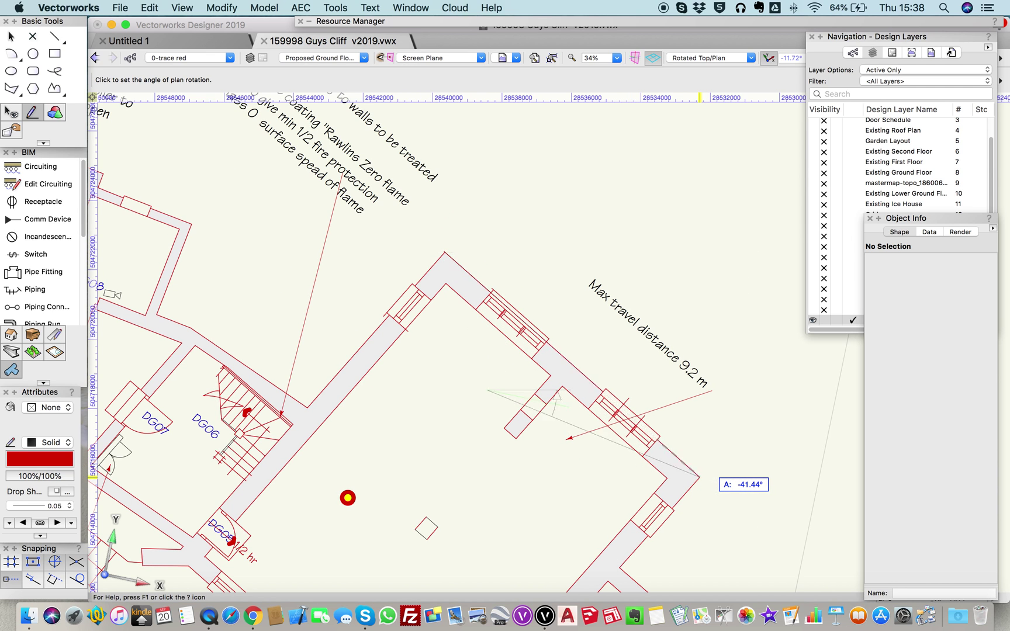
left_click(699, 477)
scroll(621, 423, "down", 6)
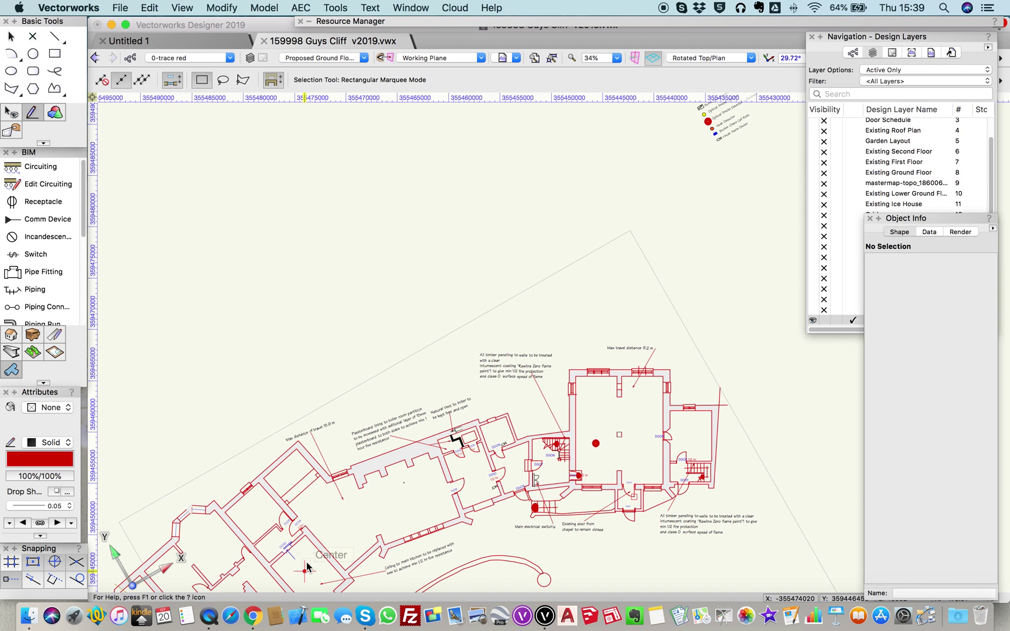
Step: Zoom out and reset the plan to standard Top/Plan with 0.00° rotation
scroll(306, 565, "down", 5)
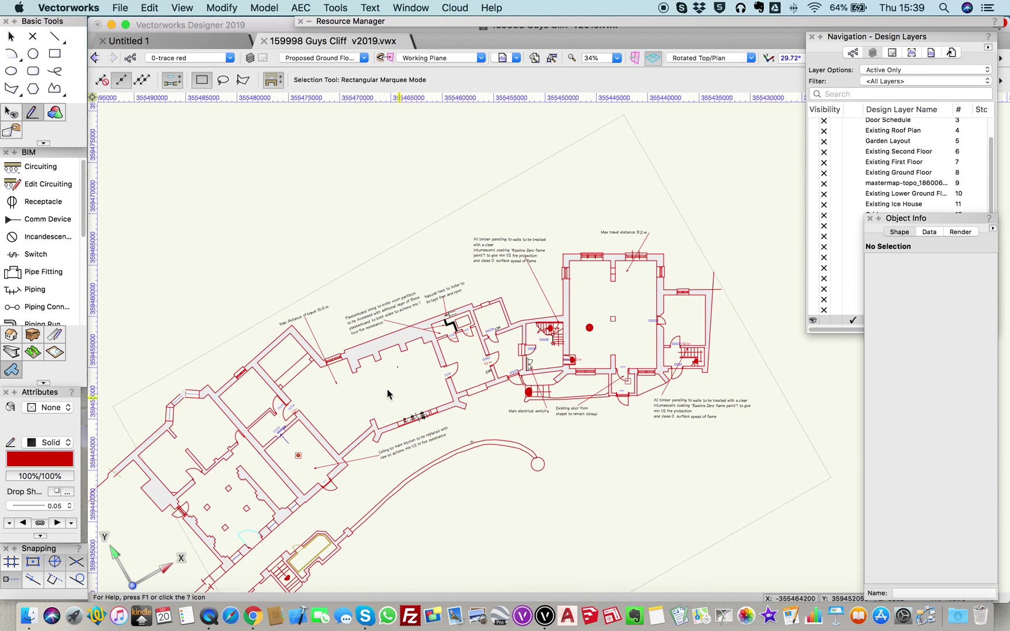
scroll(379, 387, "down", 3)
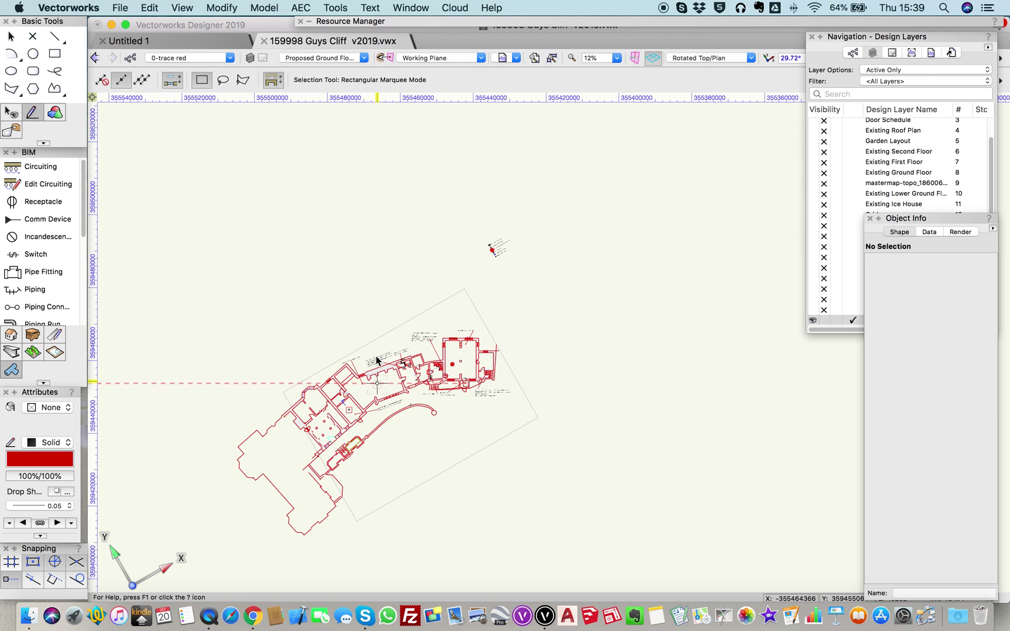
middle_click_drag(345, 390, 428, 373)
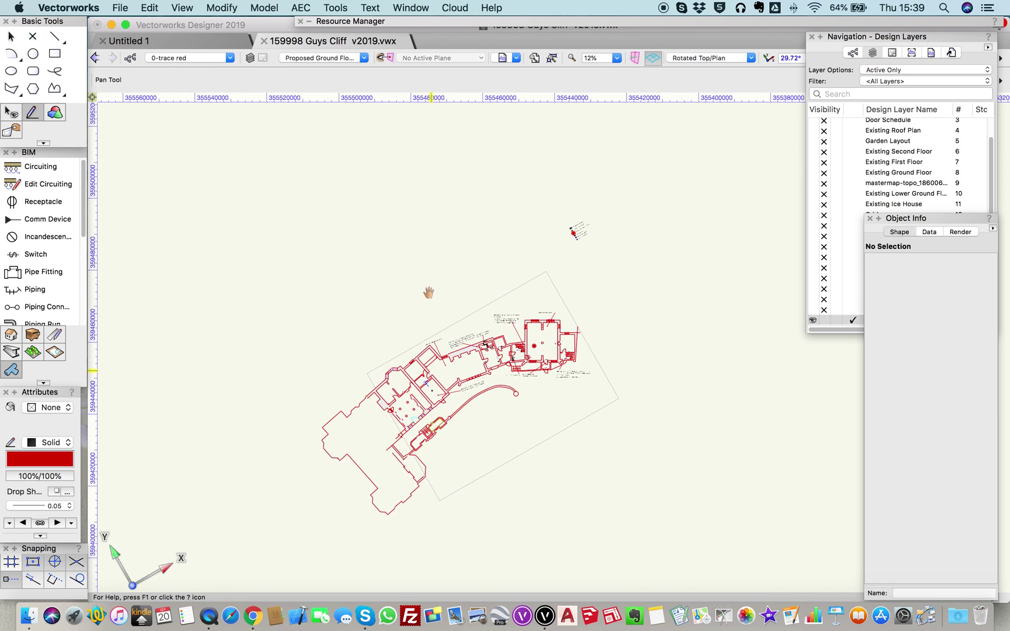
left_click(699, 58)
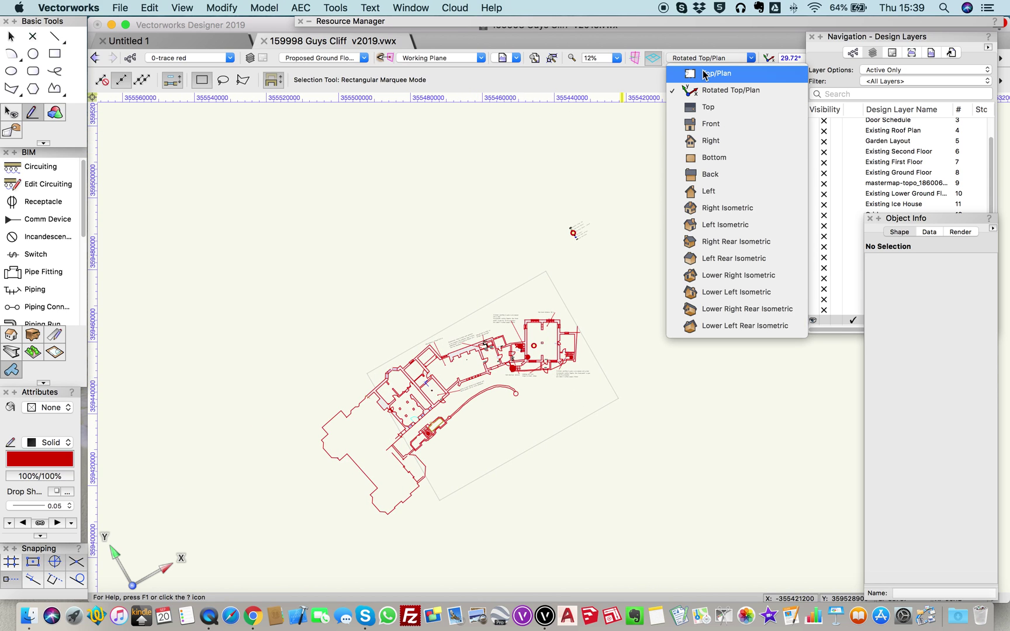
left_click(705, 74)
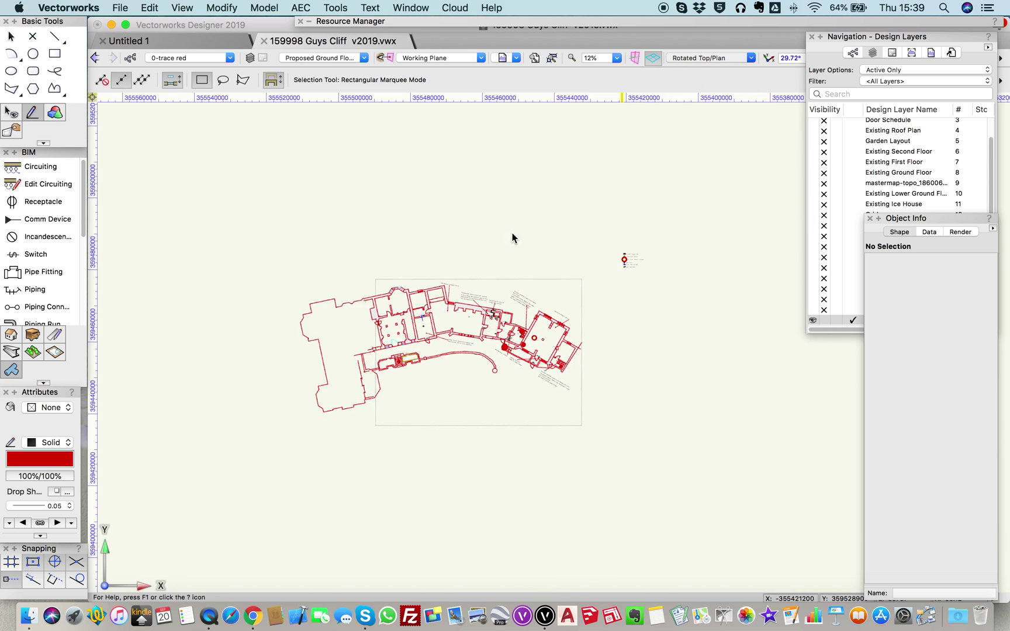
scroll(445, 361, "up", 5)
scroll(445, 361, "down", 2)
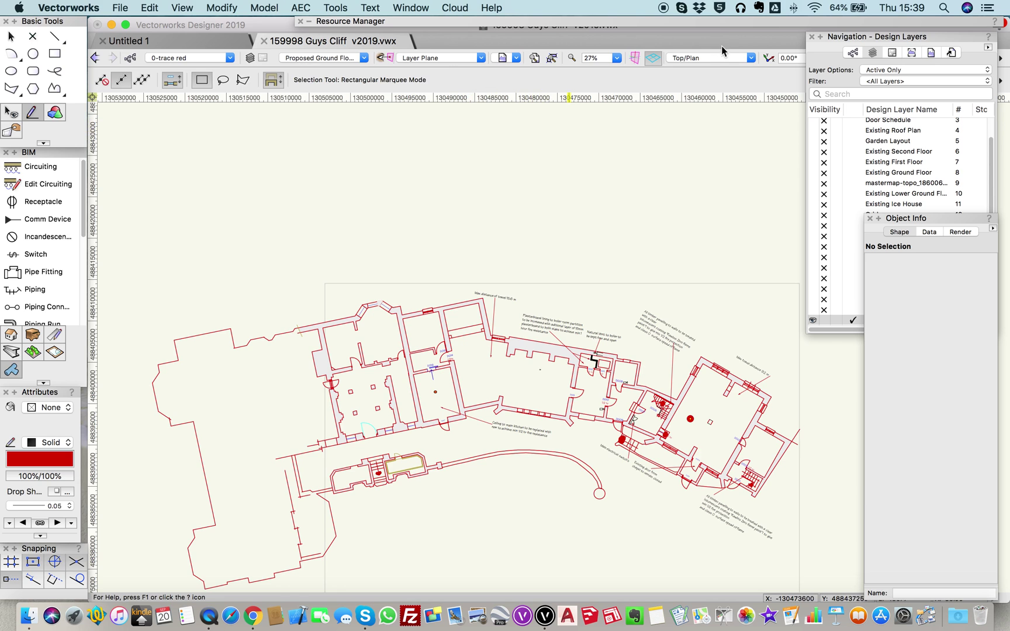
Step: Rotate the plan 9.56° about a corridor wall endpoint to square the boiler-room wing
scroll(529, 334, "up", 5)
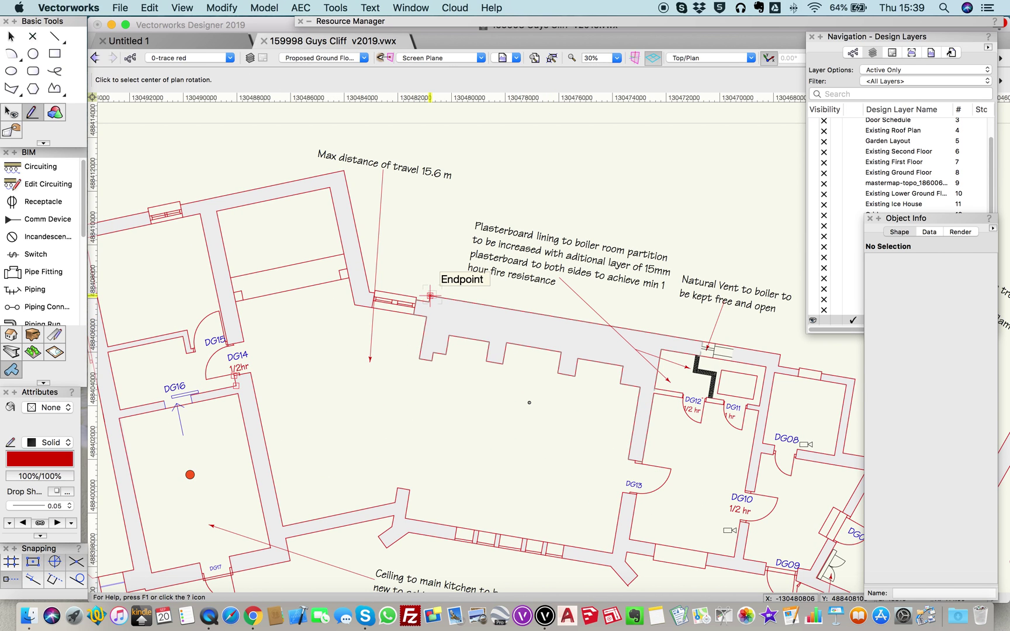
left_click(430, 295)
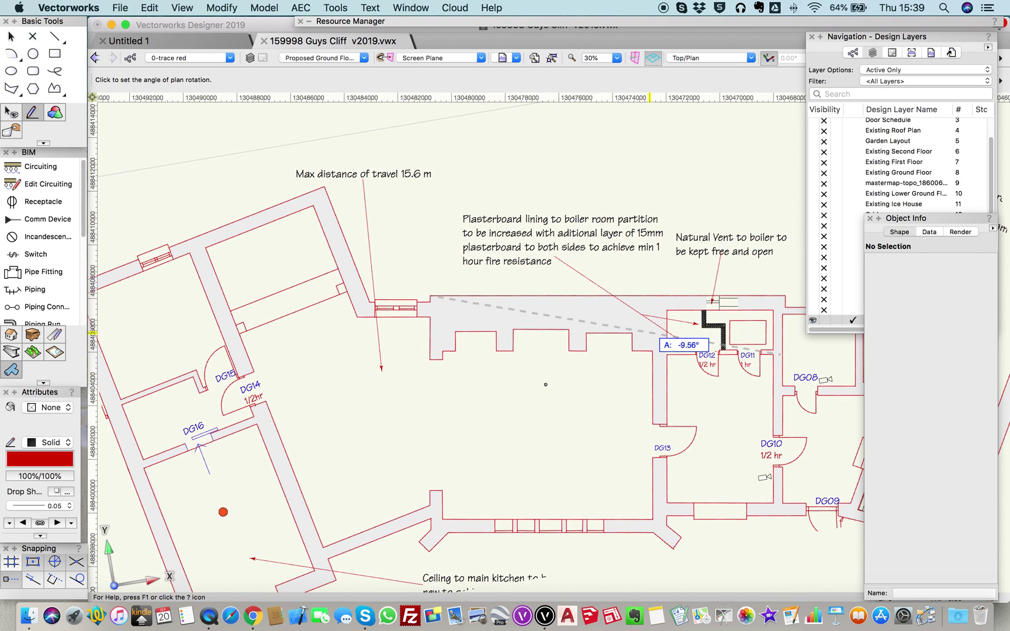
left_click(779, 353)
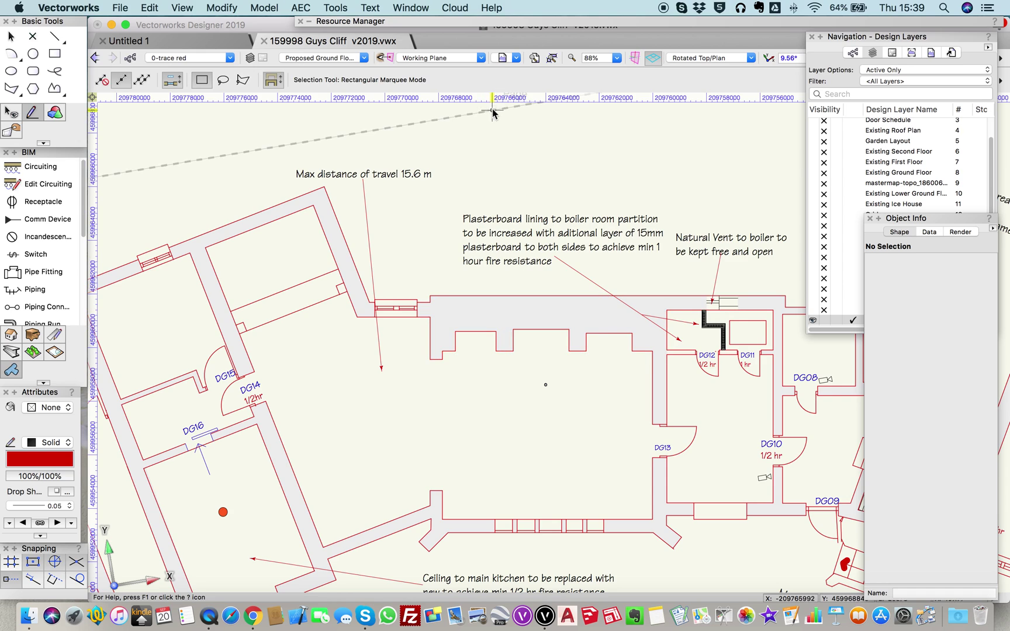
left_click(516, 58)
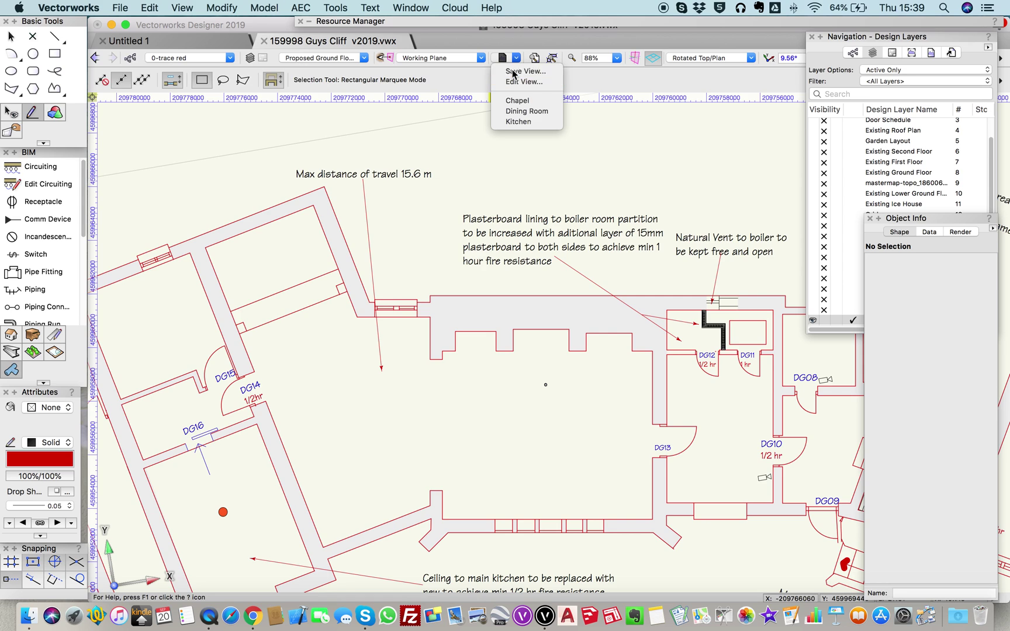
Step: Save the 9.56° rotated view under the default name Untitled View and recall it
left_click(525, 71)
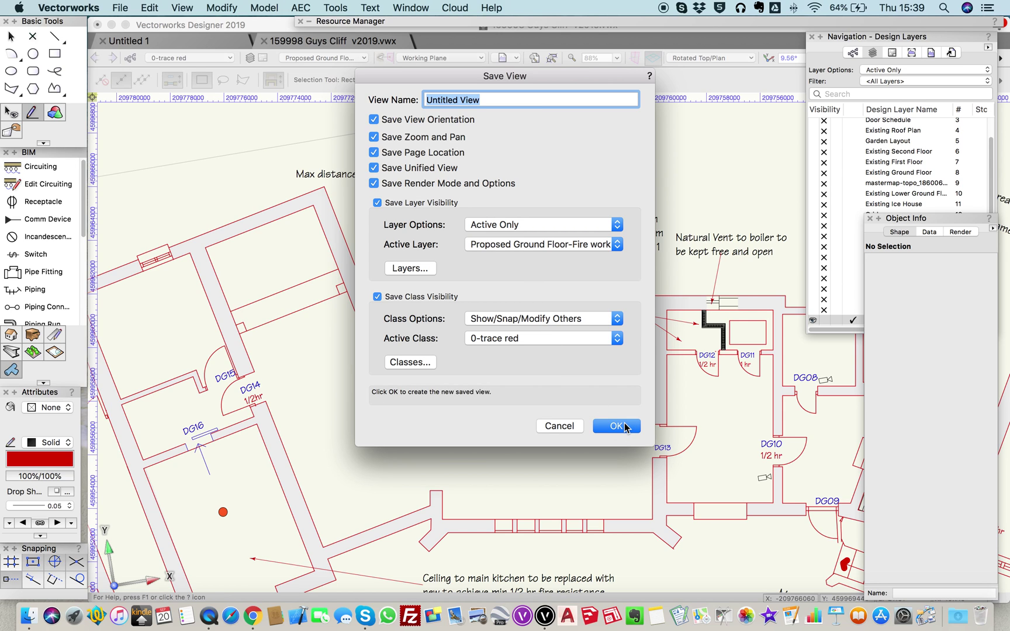
left_click(617, 426)
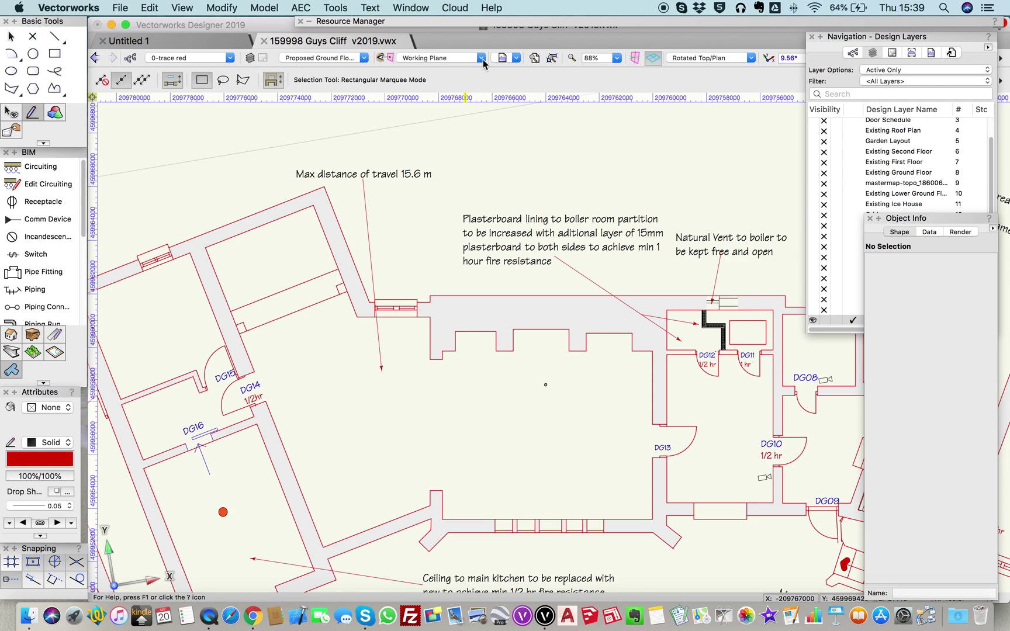
left_click(512, 57)
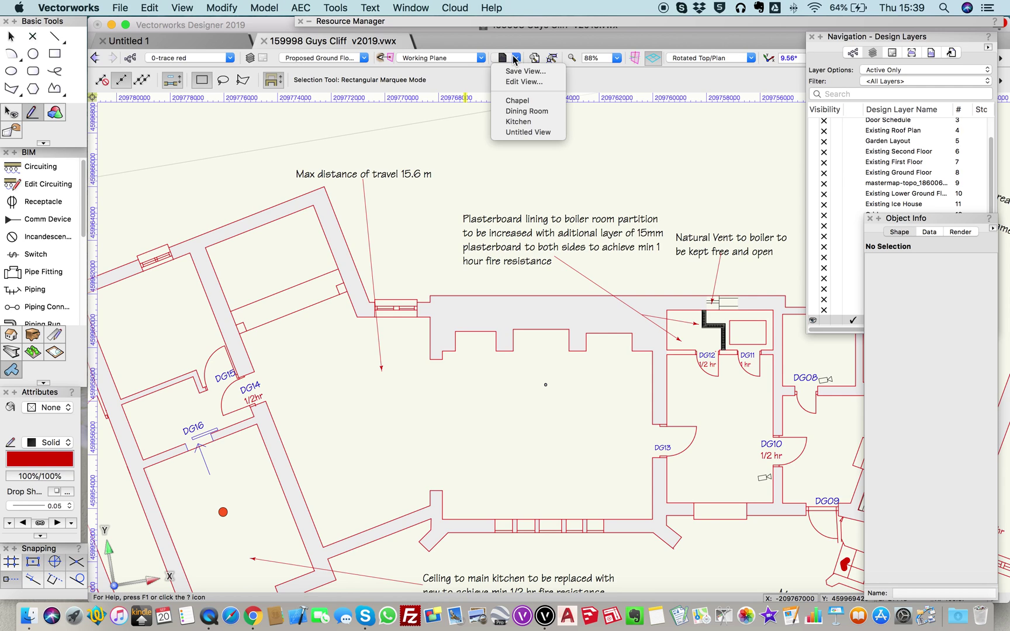
left_click(533, 133)
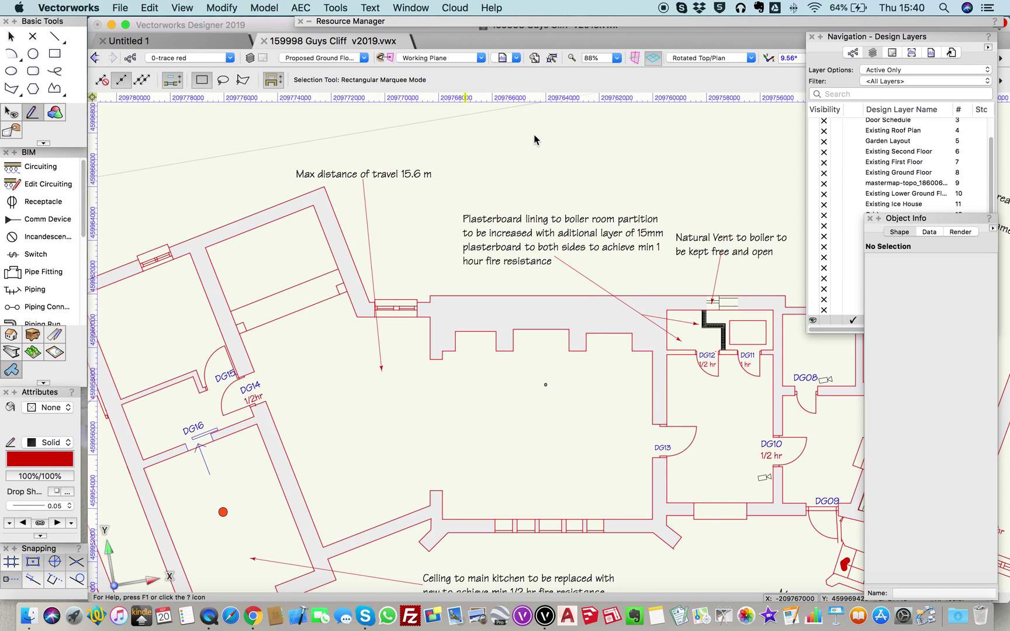
left_click(516, 58)
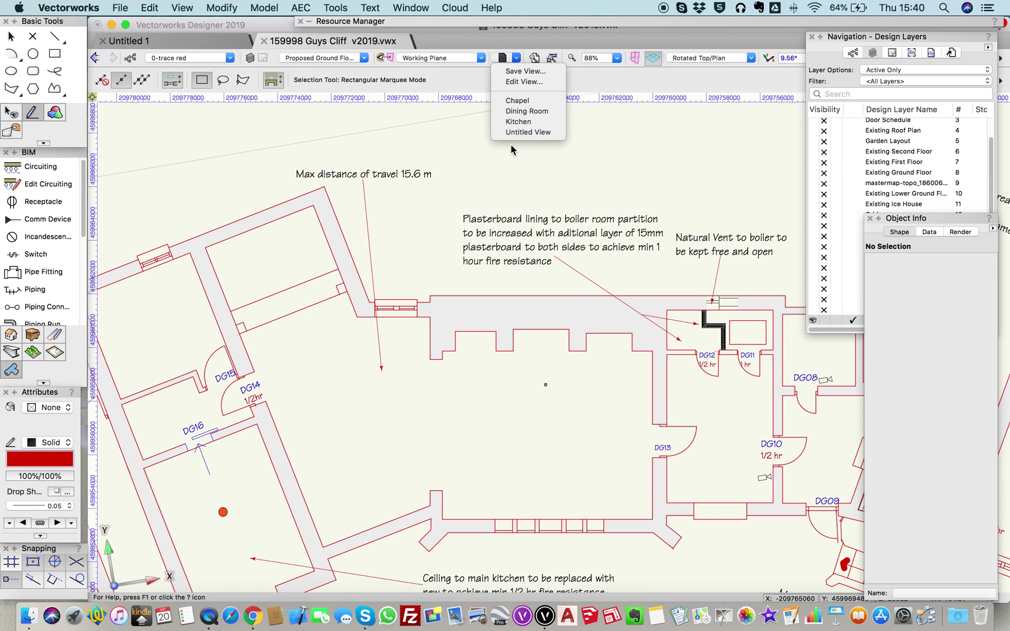
Step: Recall the Chapel view, showing the plan rotated 29.29° around the chapel wing
left_click(518, 101)
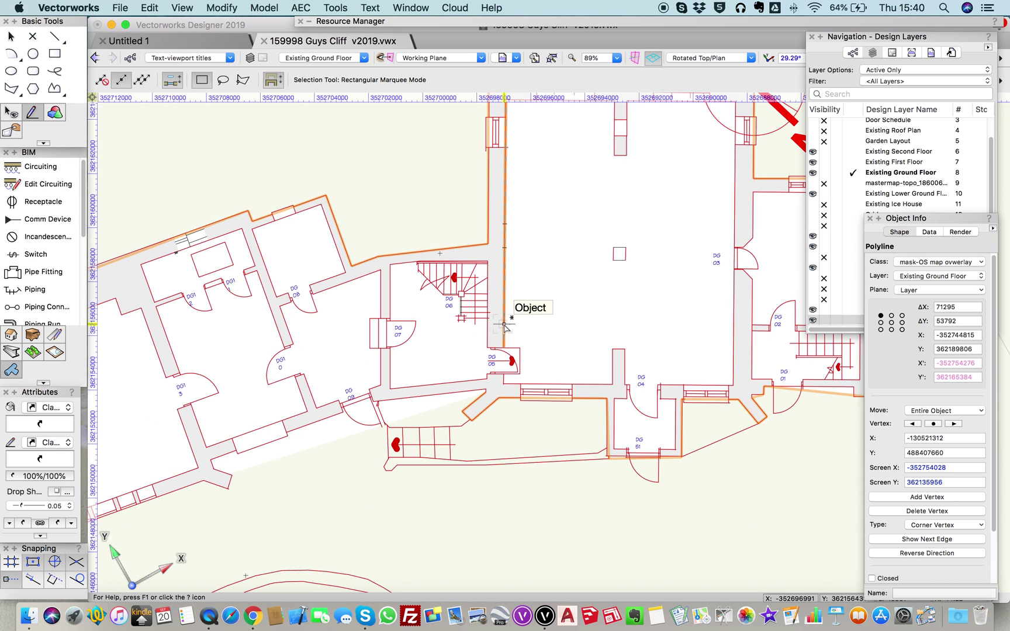
scroll(503, 326, "down", 3)
scroll(412, 357, "up", 3)
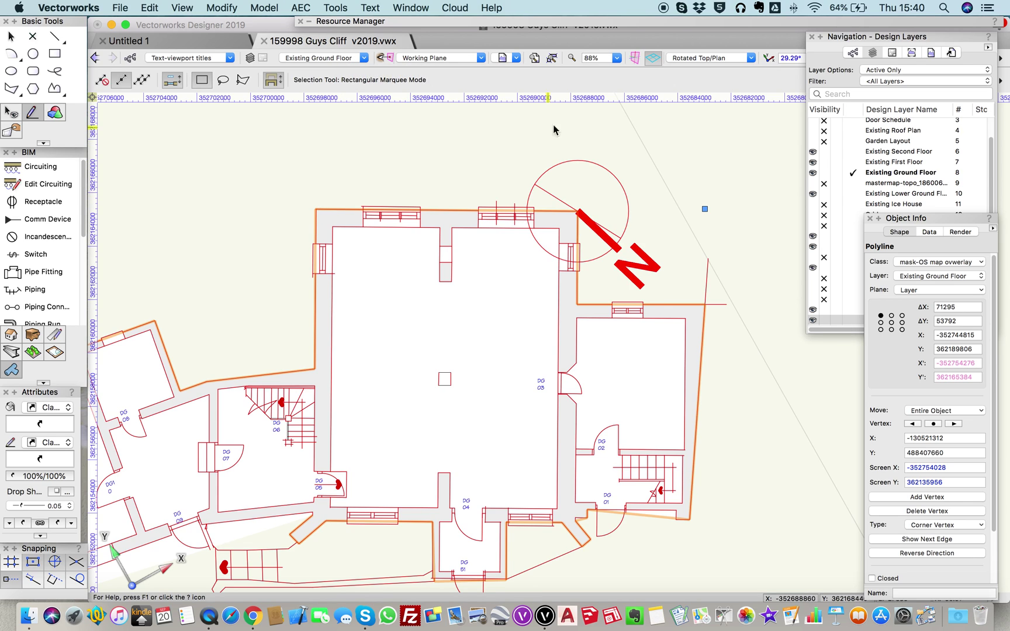
Step: Switch the plan back to standard unrotated Top/Plan at 0.00°
left_click(690, 57)
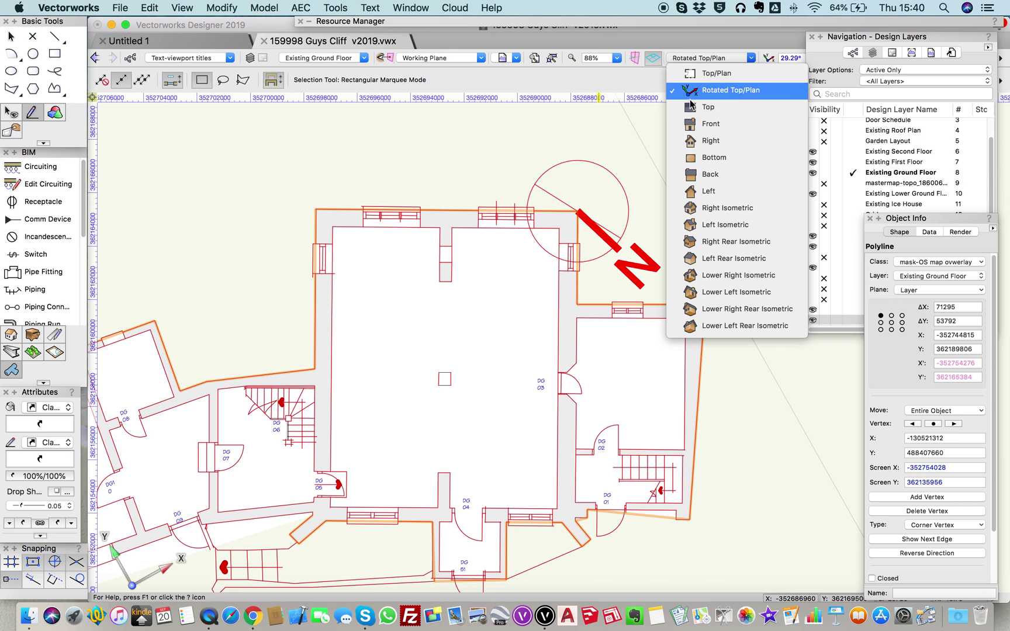
left_click(716, 73)
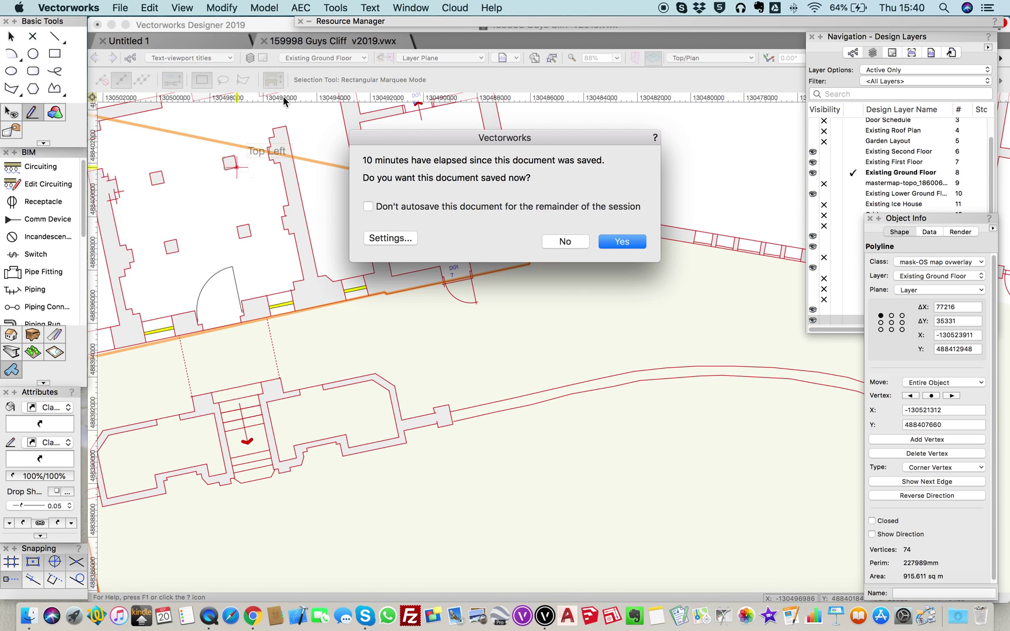